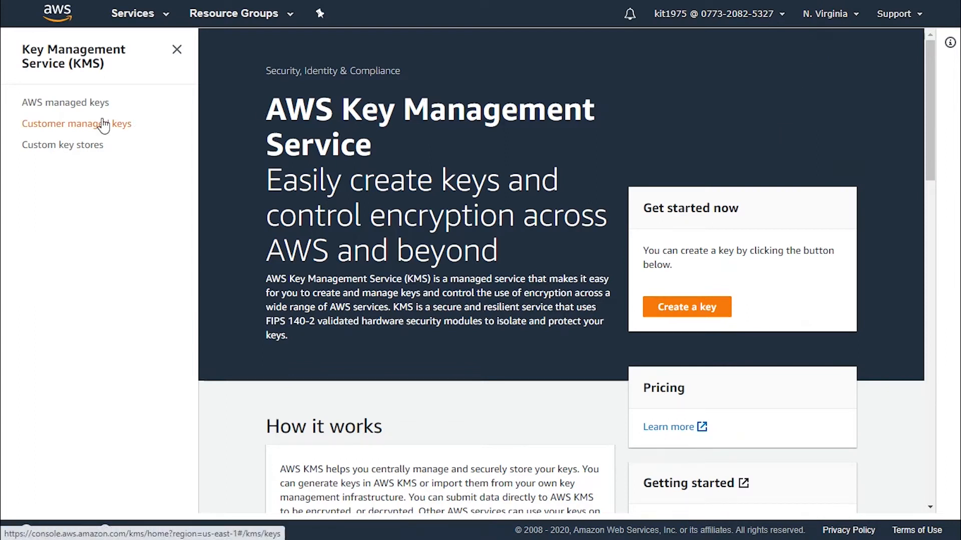
Start creating a symmetric customer managed key with the alias "tutorial" and the description "test"
{"action": "left_click", "coordinate": [87, 126]}
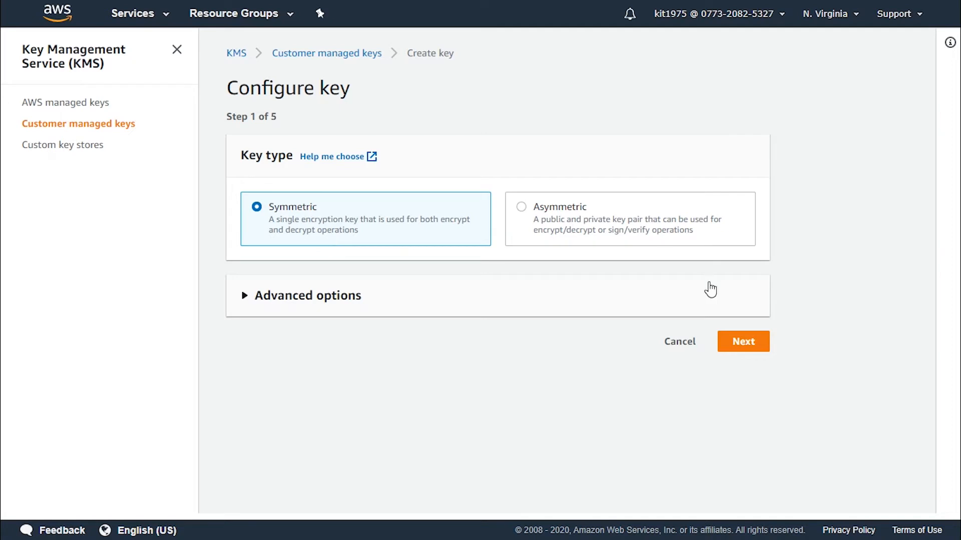
{"action": "left_click", "coordinate": [746, 341]}
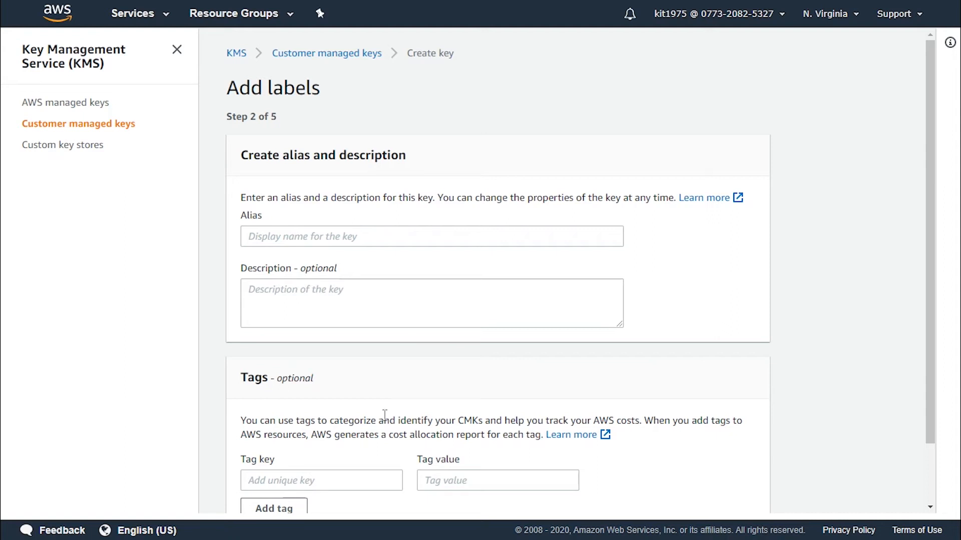
{"action": "scroll", "coordinate": [384, 415], "scroll_direction": "down", "scroll_amount": 3}
{"action": "scroll", "coordinate": [373, 370], "scroll_direction": "up", "scroll_amount": 3}
{"action": "left_click", "coordinate": [345, 243]}
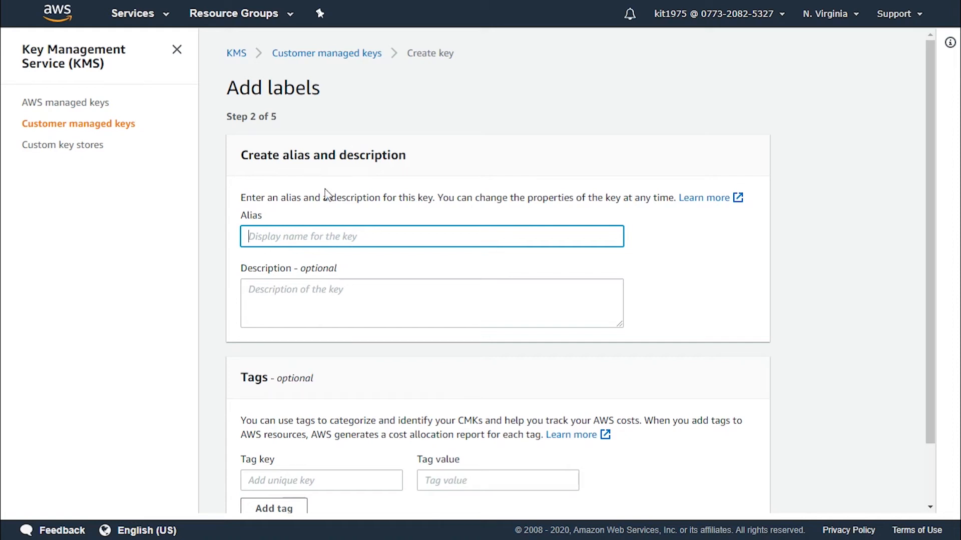
{"action": "type", "text": "tu"}
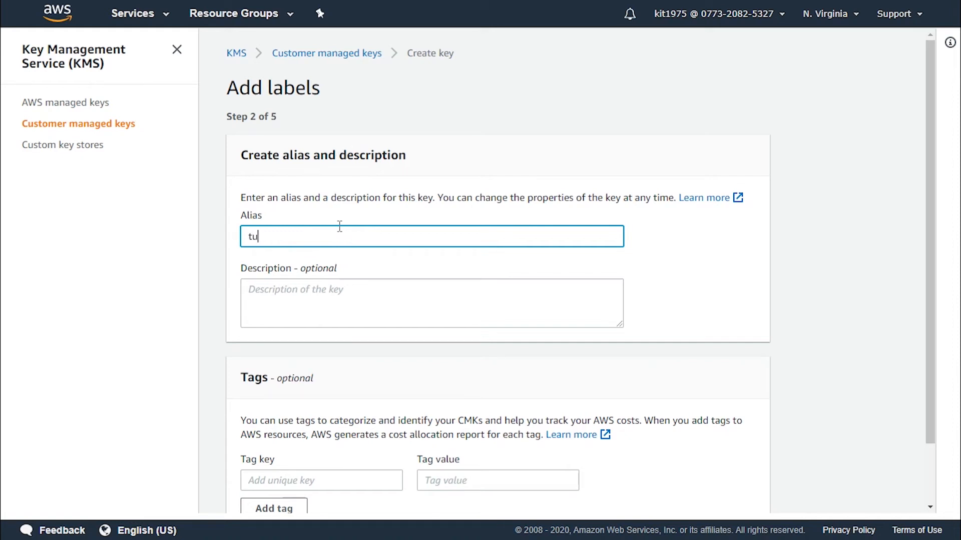
{"action": "type", "text": "torial"}
{"action": "left_click", "coordinate": [373, 314]}
{"action": "type", "text": "test"}
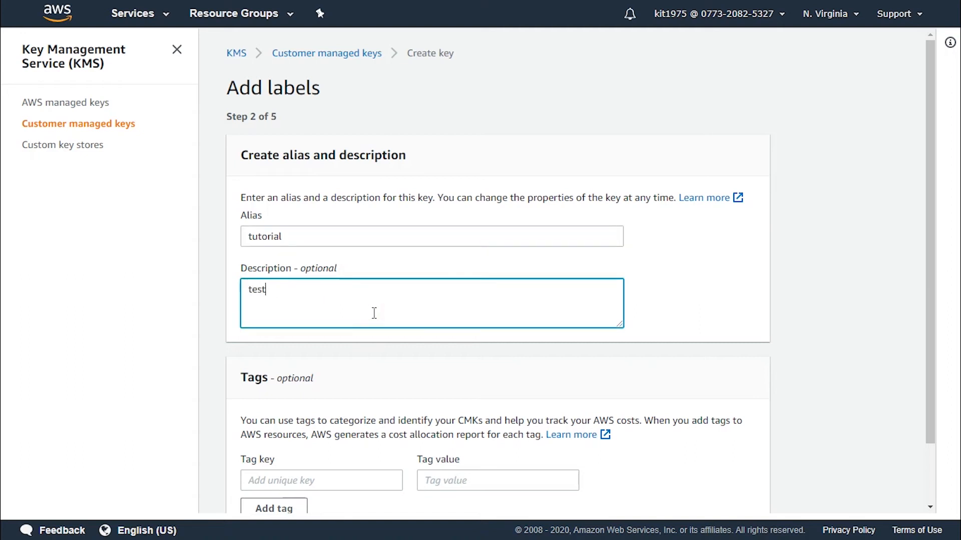
Leave the key's optional tags empty and continue to the key administrative permissions
{"action": "scroll", "coordinate": [374, 313], "scroll_direction": "down", "scroll_amount": 2}
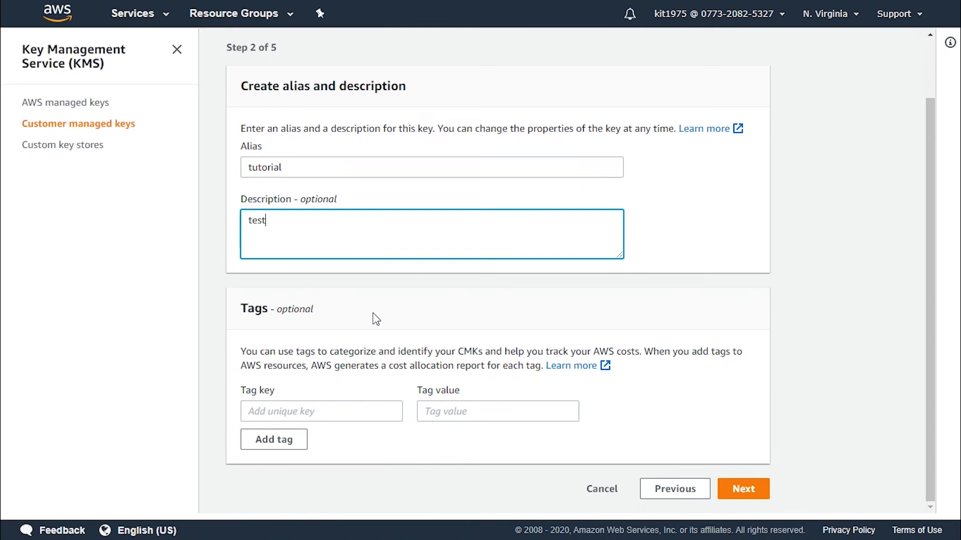
{"action": "left_click", "coordinate": [328, 416]}
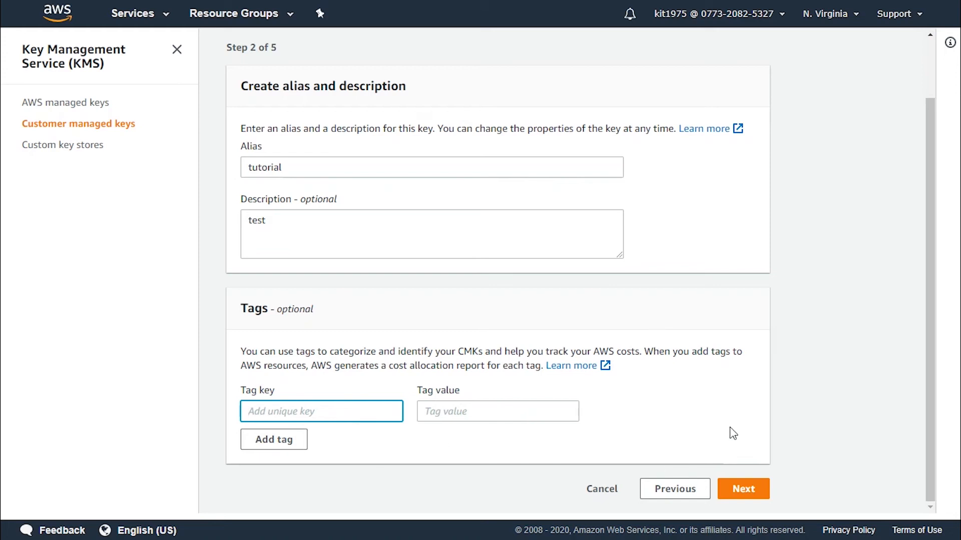
{"action": "left_click", "coordinate": [746, 485]}
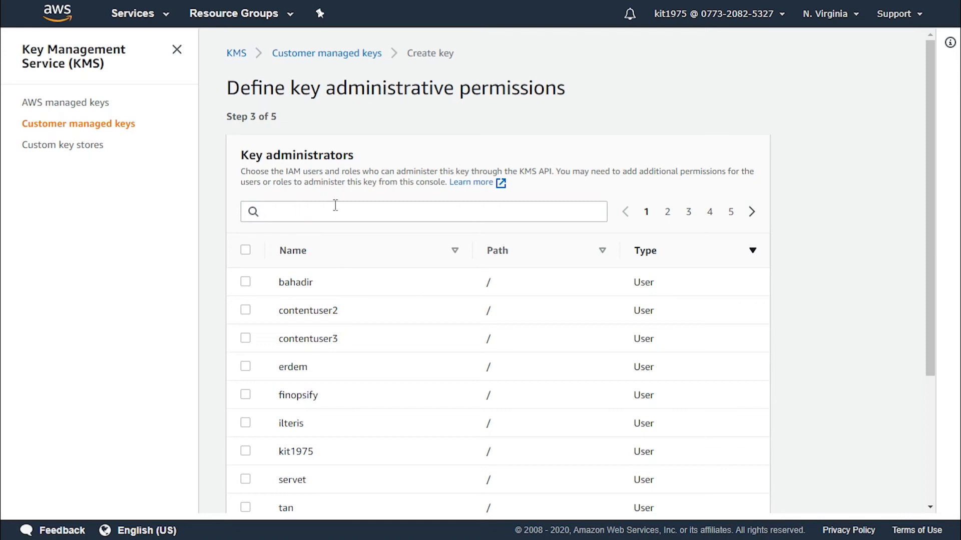
Assign the signed-in IAM user as key administrator, disallow key deletion by administrators, and continue to the usage permissions
{"action": "scroll", "coordinate": [321, 274], "scroll_direction": "down", "scroll_amount": 2}
{"action": "scroll", "coordinate": [278, 400], "scroll_direction": "down", "scroll_amount": 3}
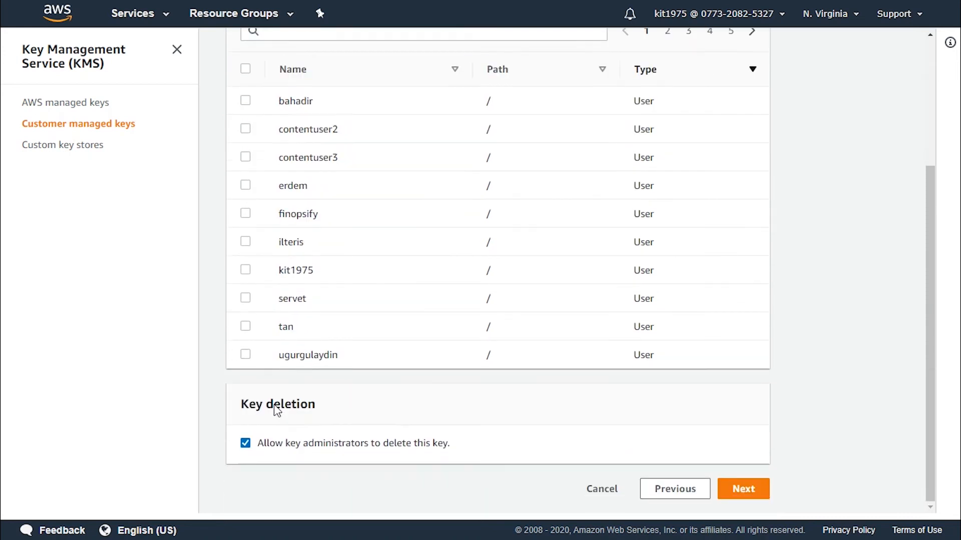
{"action": "scroll", "coordinate": [247, 410], "scroll_direction": "up", "scroll_amount": 3}
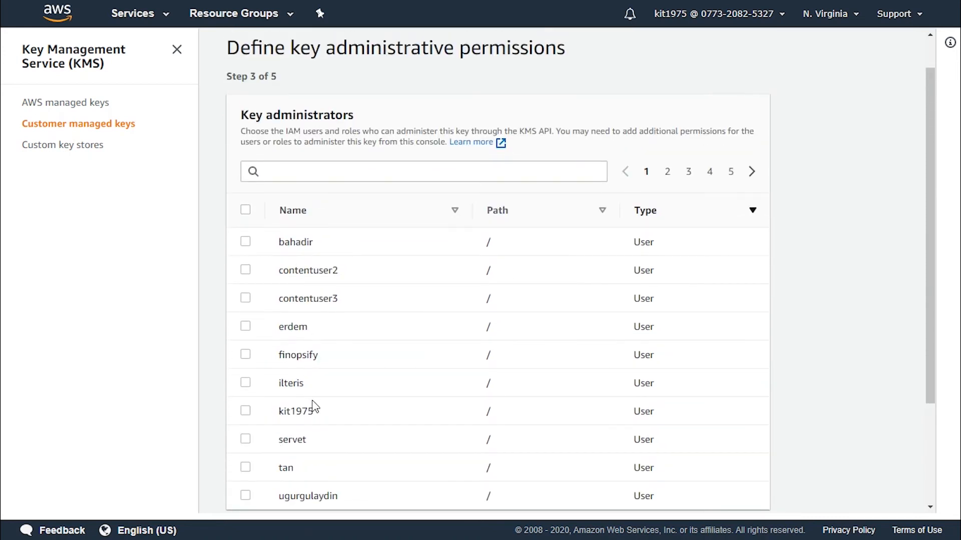
{"action": "scroll", "coordinate": [313, 403], "scroll_direction": "down", "scroll_amount": 2}
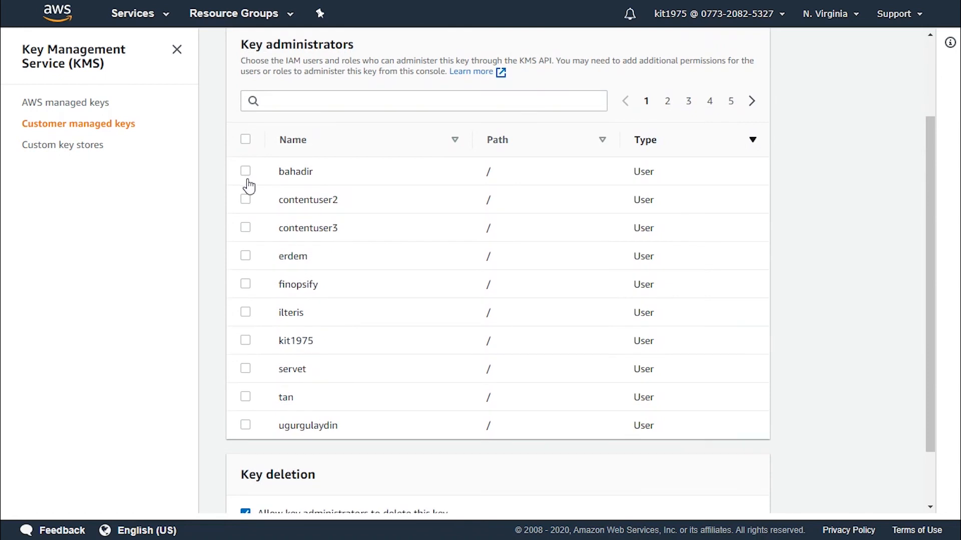
{"action": "left_click", "coordinate": [246, 342]}
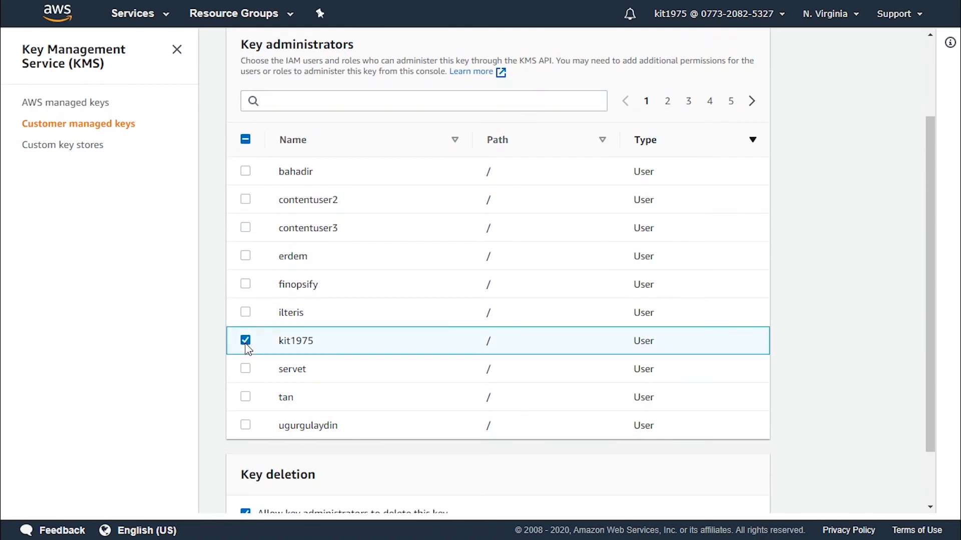
{"action": "scroll", "coordinate": [399, 349], "scroll_direction": "down", "scroll_amount": 1}
{"action": "scroll", "coordinate": [399, 348], "scroll_direction": "down", "scroll_amount": 1}
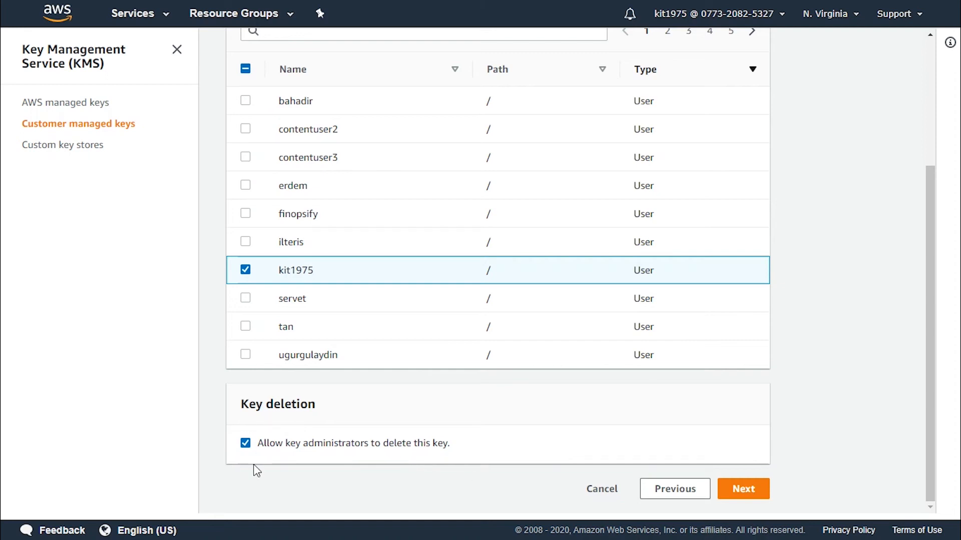
{"action": "left_click", "coordinate": [245, 445]}
{"action": "left_click", "coordinate": [750, 490]}
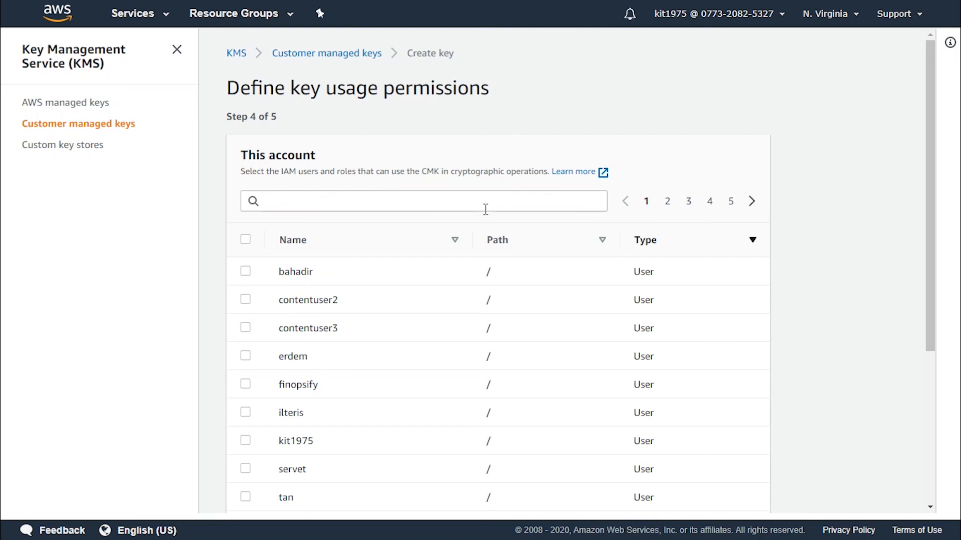
Grant key usage to the last IAM user on the first page, without adding other AWS accounts, and continue to the policy review
{"action": "scroll", "coordinate": [406, 262], "scroll_direction": "down", "scroll_amount": 4}
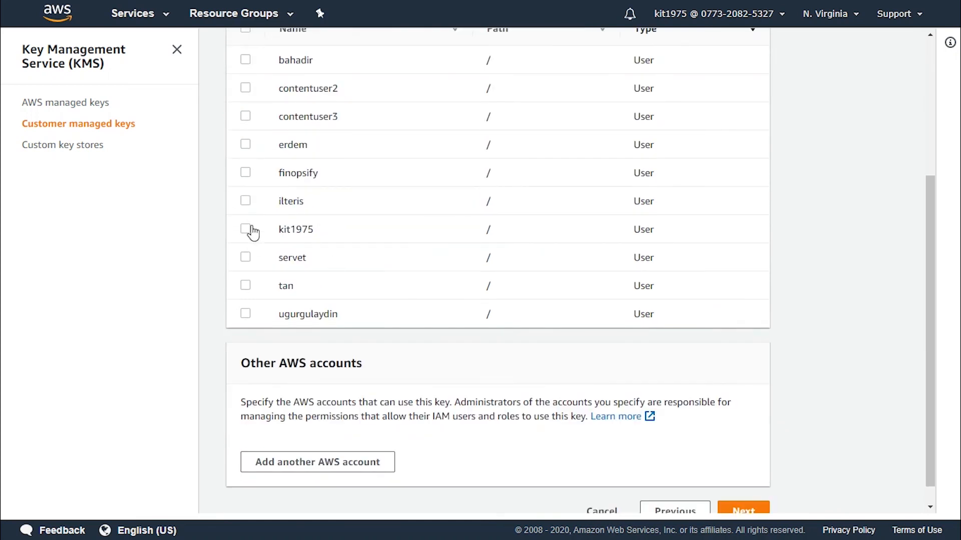
{"action": "left_click", "coordinate": [246, 314]}
{"action": "scroll", "coordinate": [361, 359], "scroll_direction": "down", "scroll_amount": 1}
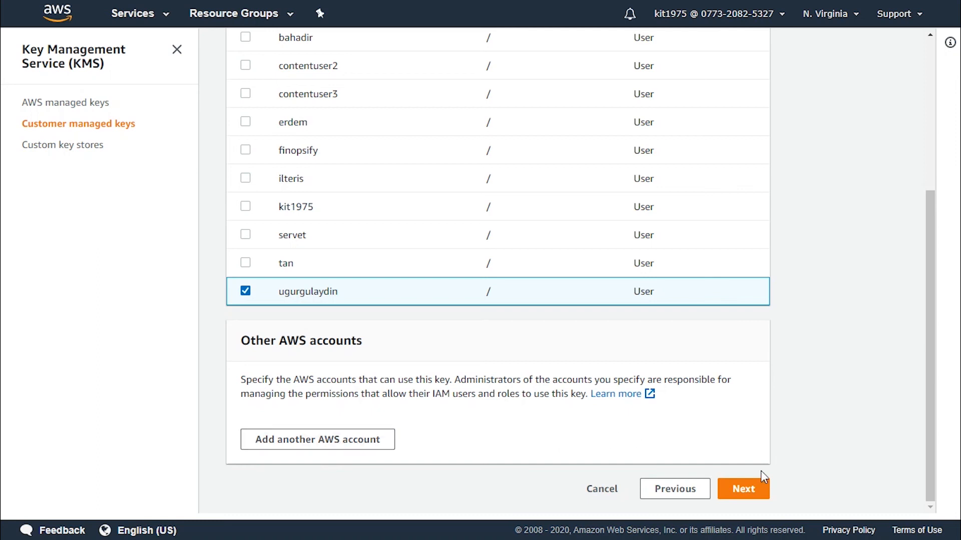
{"action": "left_click", "coordinate": [752, 490]}
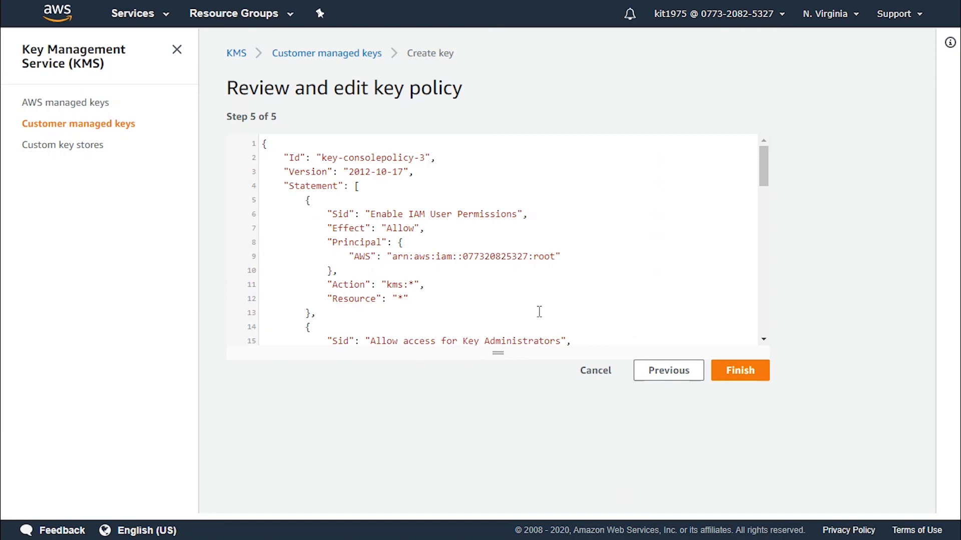
Review the key policy's statements for IAM user permissions, key administrators, key use and attachment of persistent resources
{"action": "scroll", "coordinate": [539, 311], "scroll_direction": "down", "scroll_amount": 13}
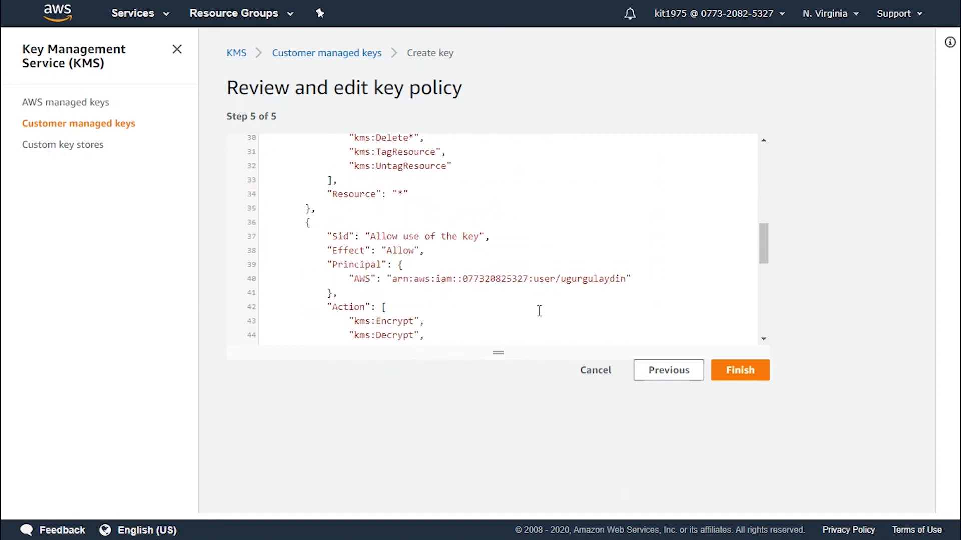
{"action": "scroll", "coordinate": [536, 297], "scroll_direction": "down", "scroll_amount": 3}
{"action": "scroll", "coordinate": [535, 298], "scroll_direction": "up", "scroll_amount": 13}
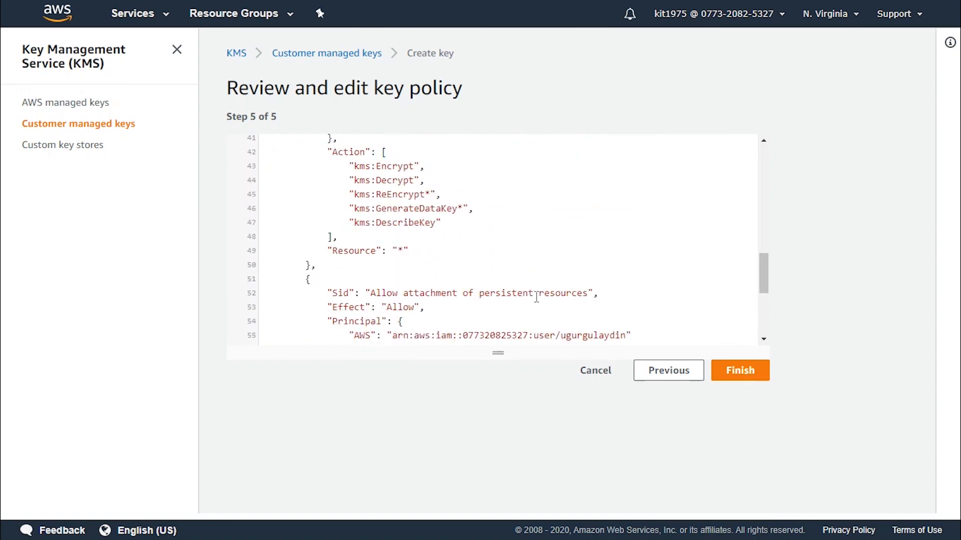
{"action": "scroll", "coordinate": [425, 285], "scroll_direction": "up", "scroll_amount": 3}
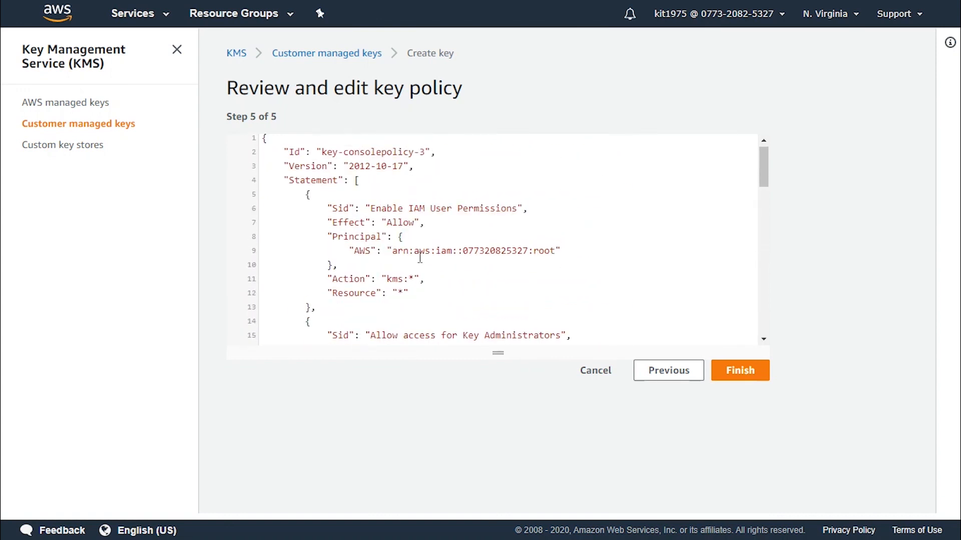
{"action": "scroll", "coordinate": [450, 268], "scroll_direction": "down", "scroll_amount": 3}
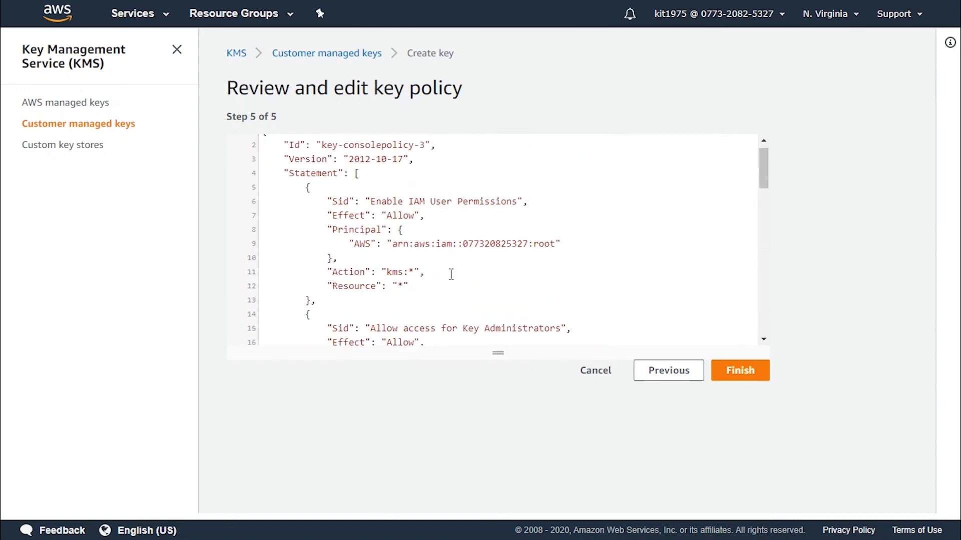
{"action": "scroll", "coordinate": [451, 274], "scroll_direction": "down", "scroll_amount": 3}
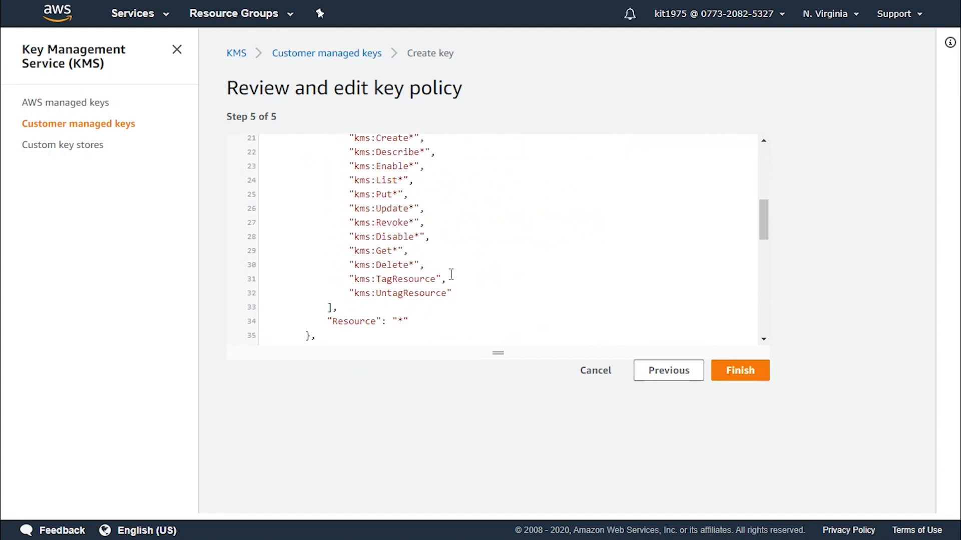